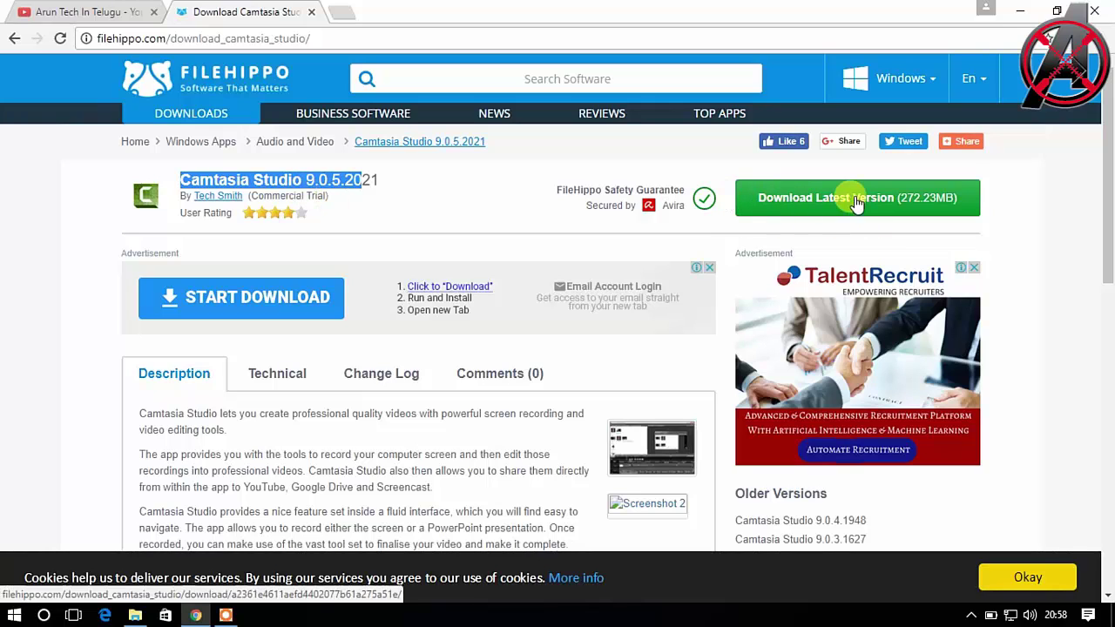
Minimize the browser and run the camtasia installer from the desktop.
left_click(1020, 10)
mouse_move(94, 298)
left_mouse_down()
mouse_move(149, 311)
mouse_move(162, 328)
mouse_move(152, 296)
mouse_move(90, 296)
left_mouse_up()
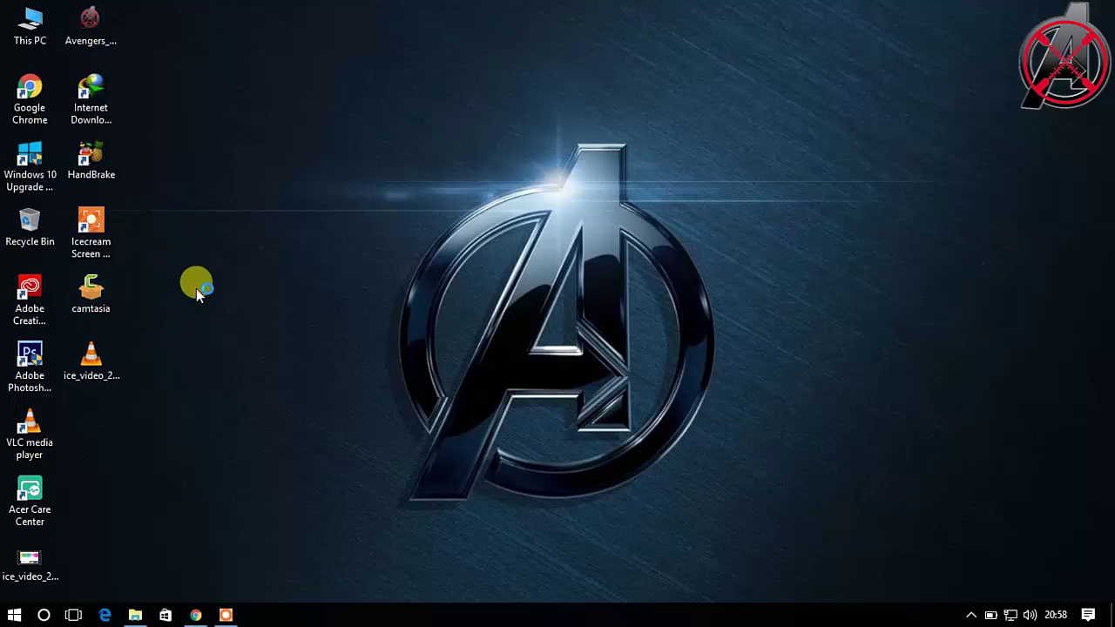
right_click(176, 273)
left_click(209, 322)
right_click(225, 250)
left_click(250, 297)
left_click_drag(382, 122, 665, 579)
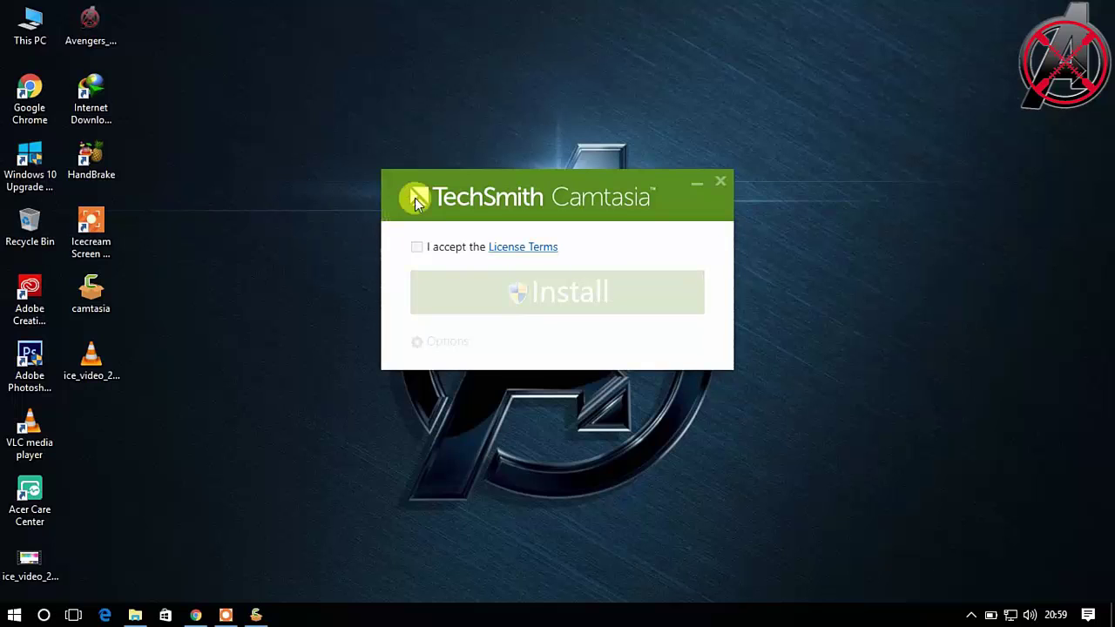
Accept the license terms in the TechSmith Camtasia installer and start the installation.
left_click_drag(405, 168, 363, 93)
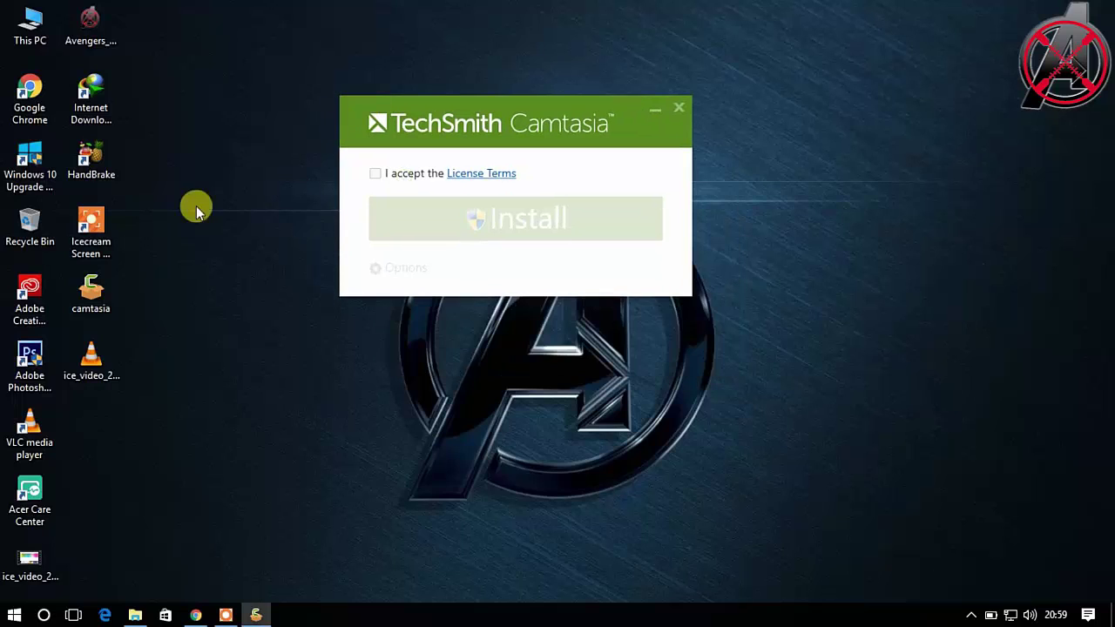
left_click(377, 174)
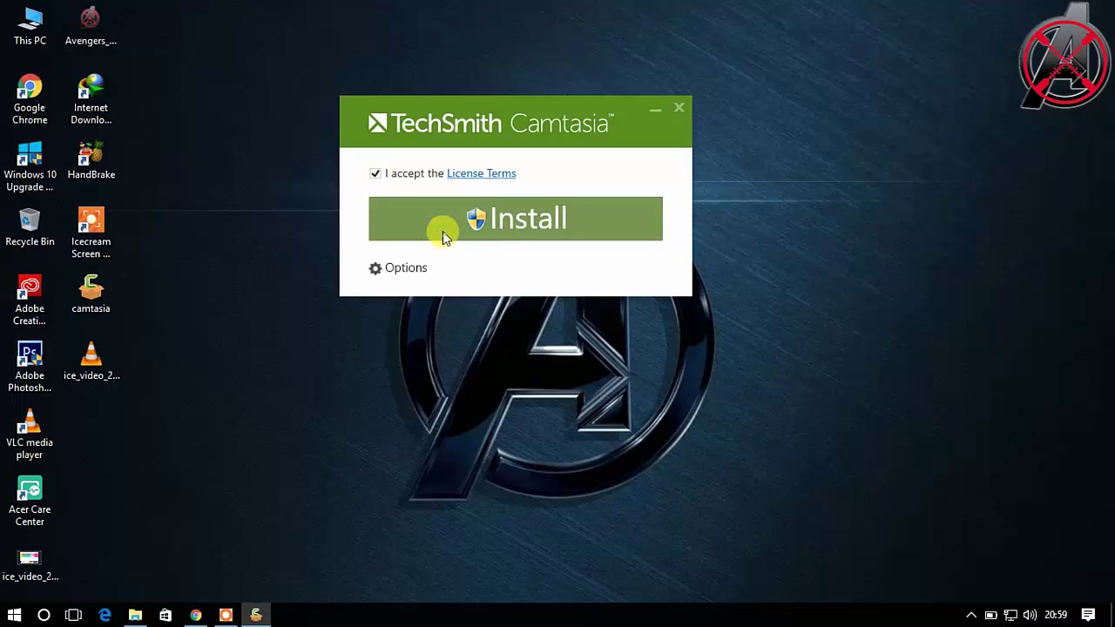
left_click(441, 229)
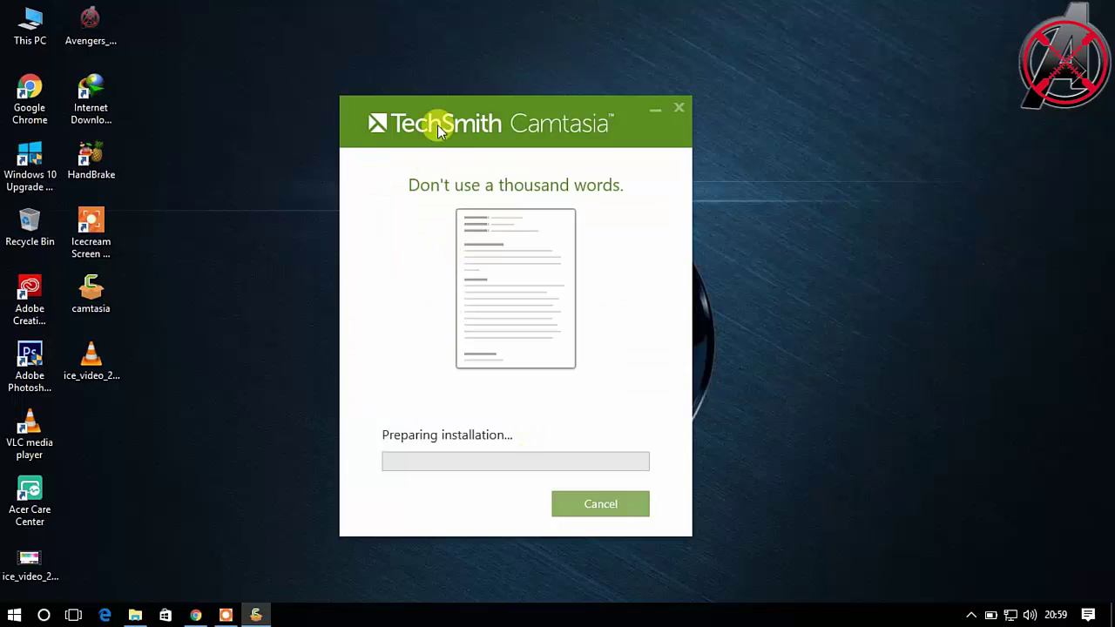
left_click_drag(437, 104, 465, 87)
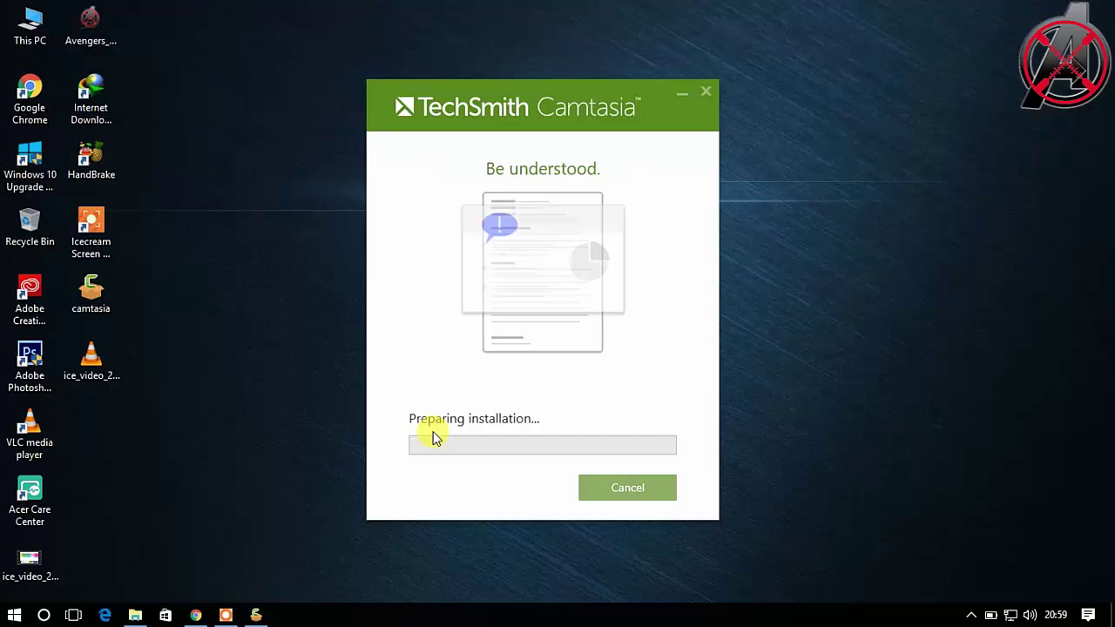
Choose to evaluate Camtasia in the Welcome dialog and finish it.
left_click_drag(294, 62, 736, 621)
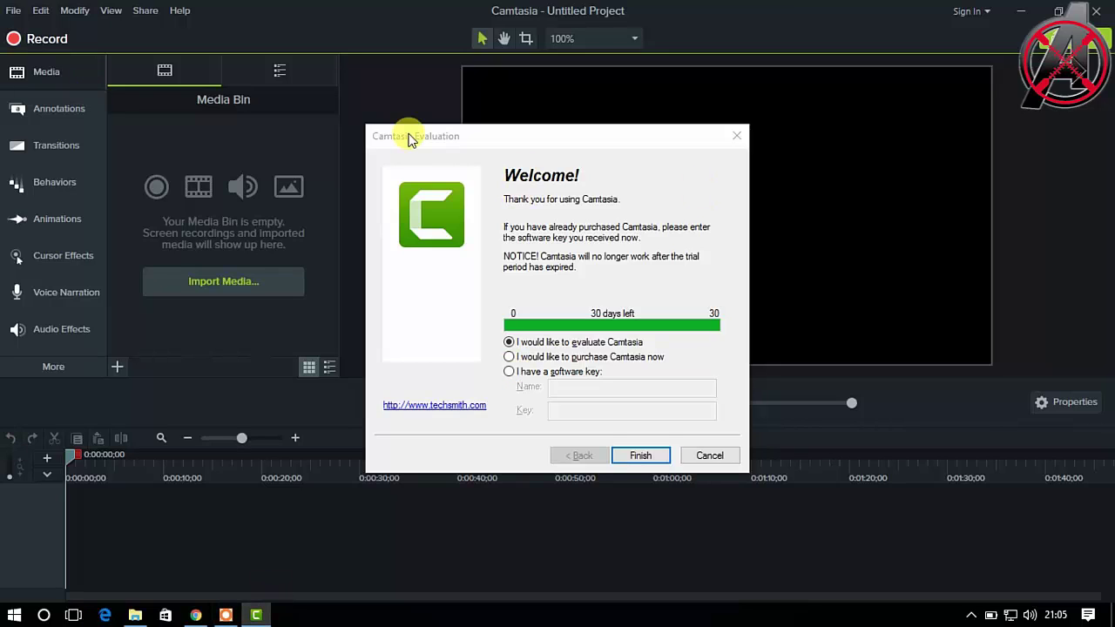
left_click_drag(409, 137, 403, 111)
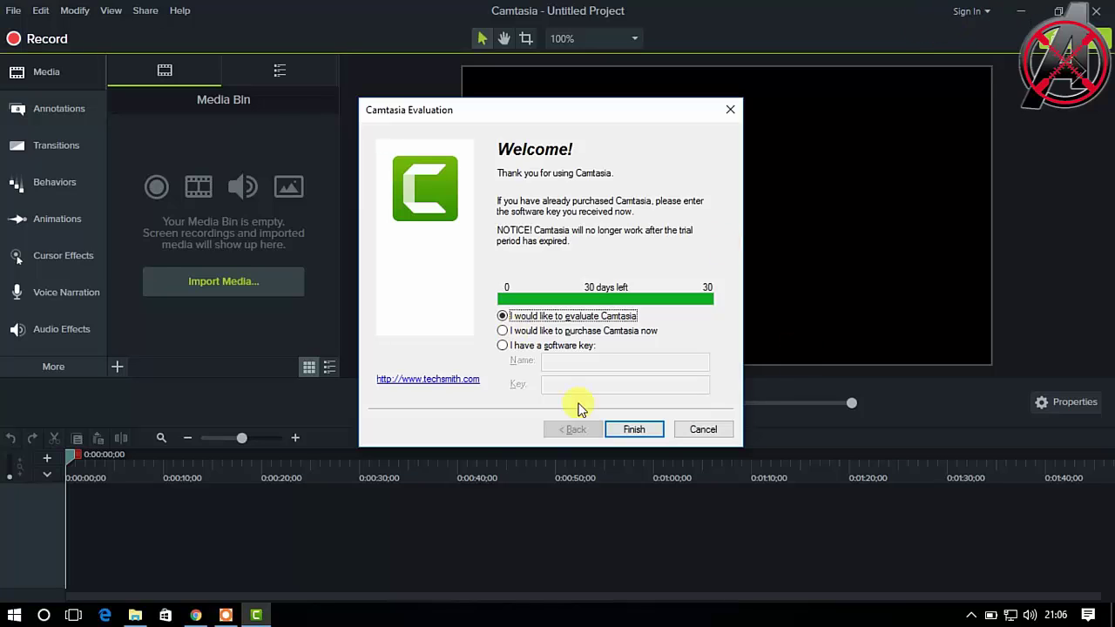
left_click(634, 430)
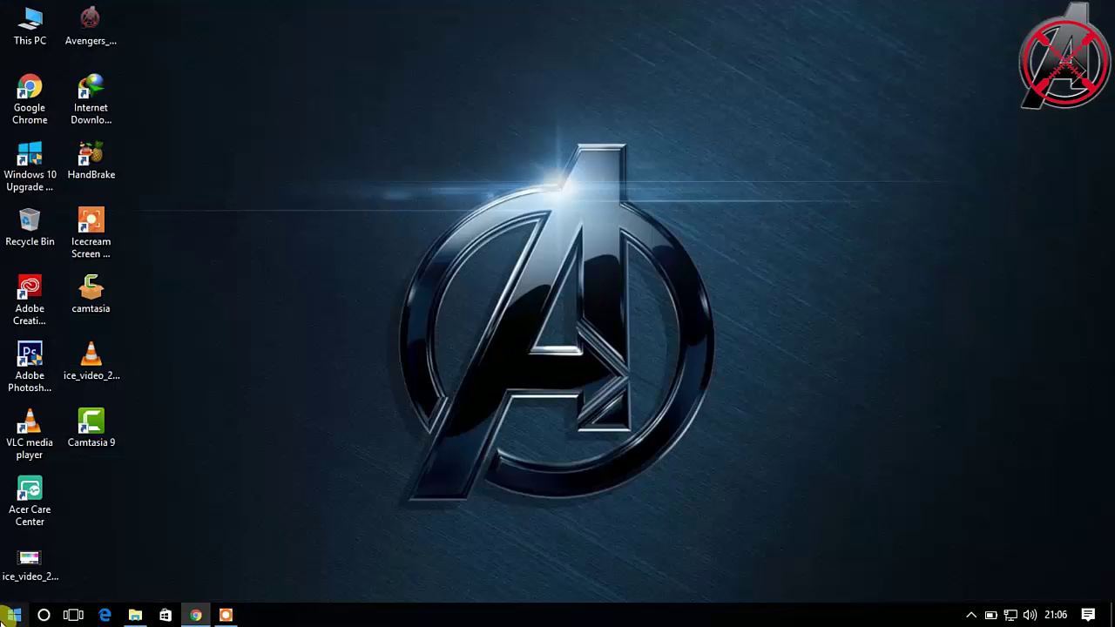
Look through the recently added apps, and search Windows for "camt" to find the installed Camtasia programs.
left_click(14, 617)
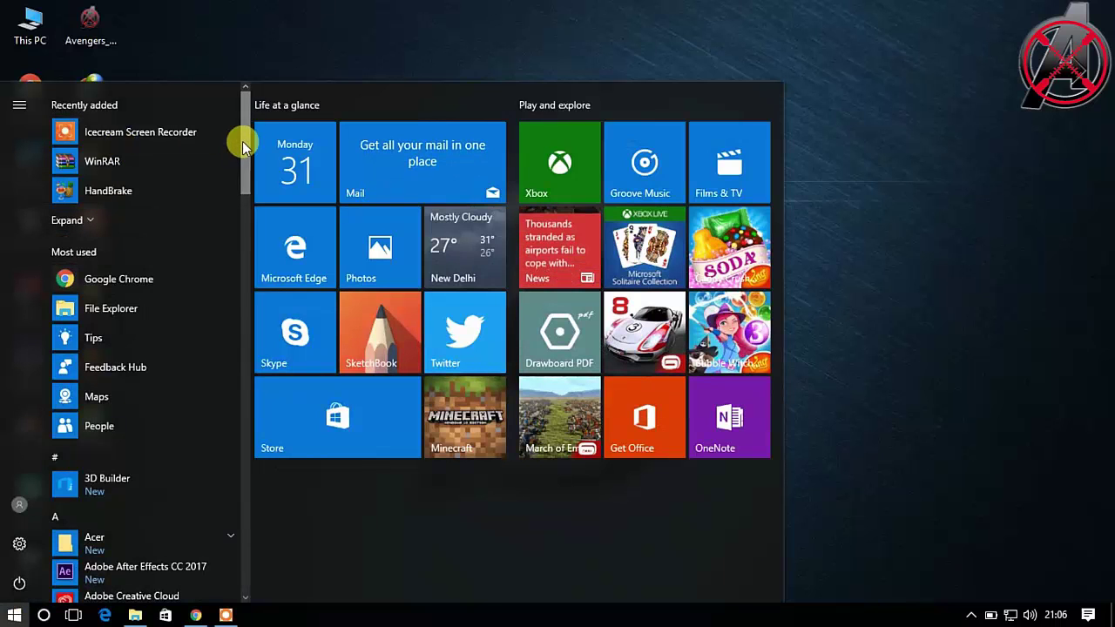
left_click(103, 219)
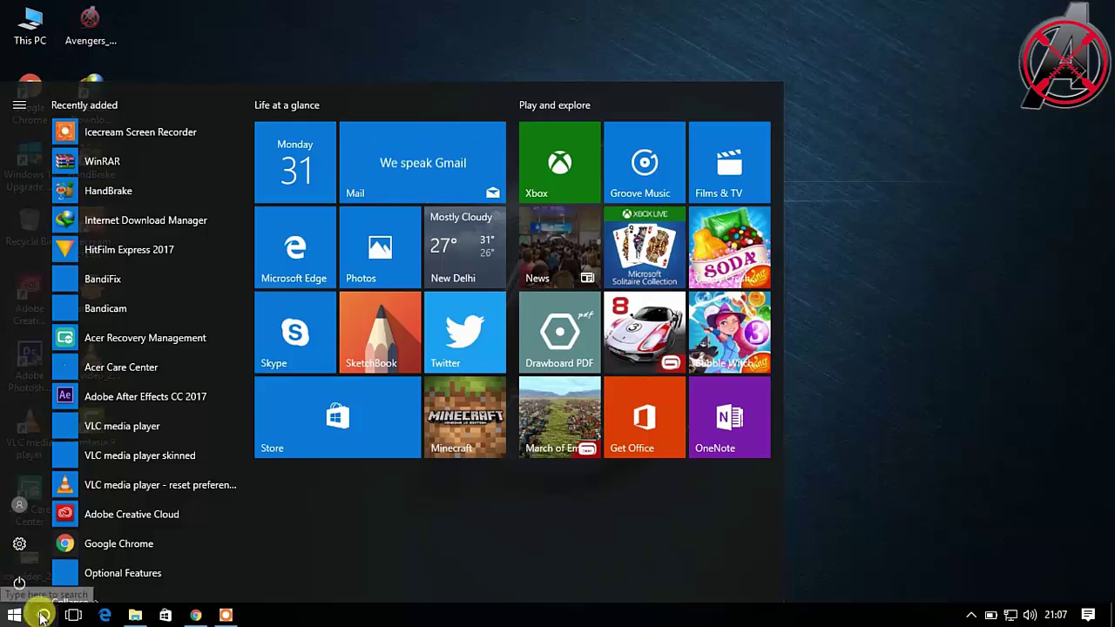
left_click(62, 582)
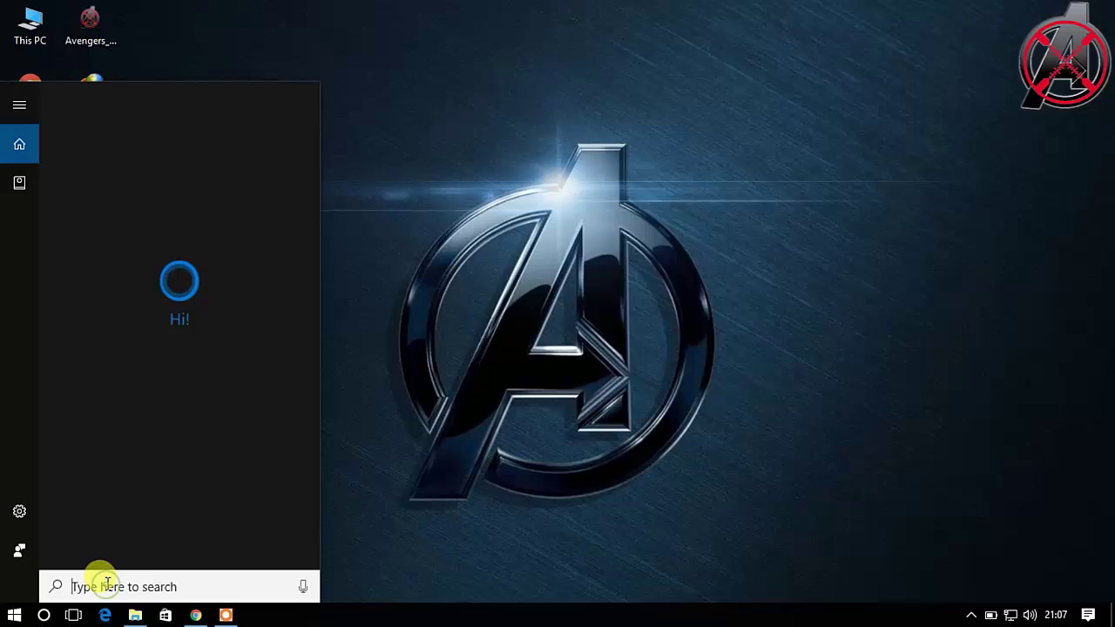
type("camts")
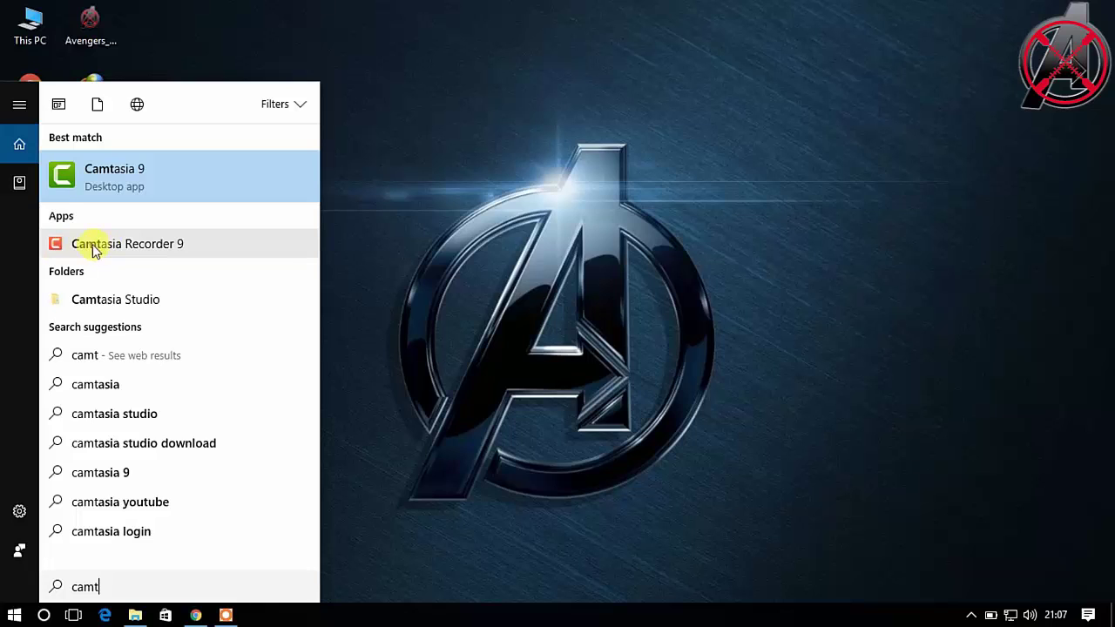
right_click(372, 178)
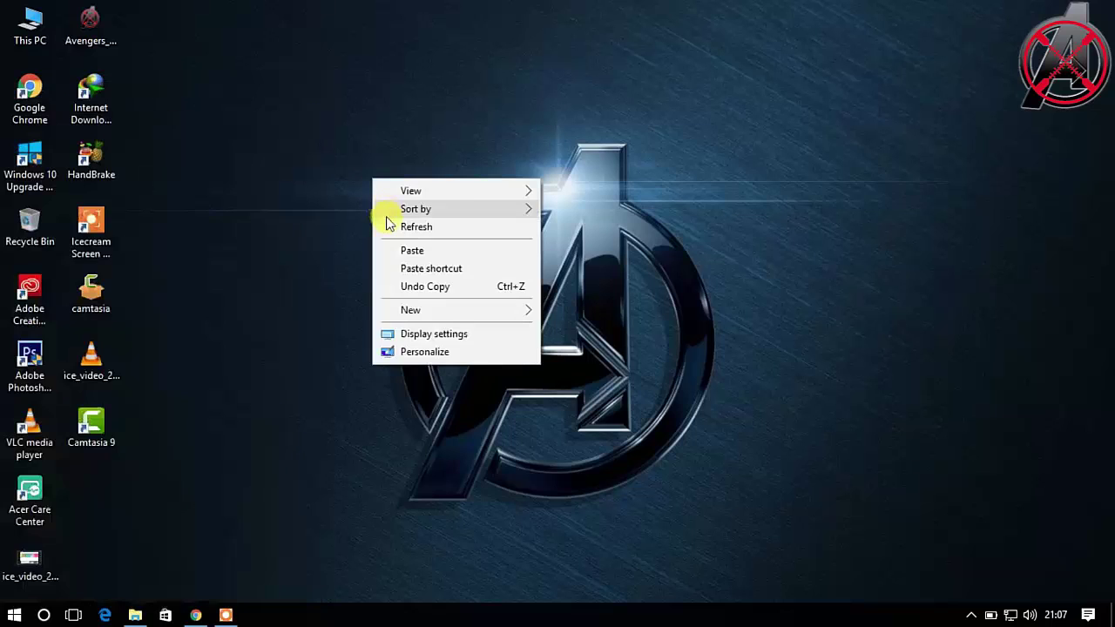
left_click(388, 227)
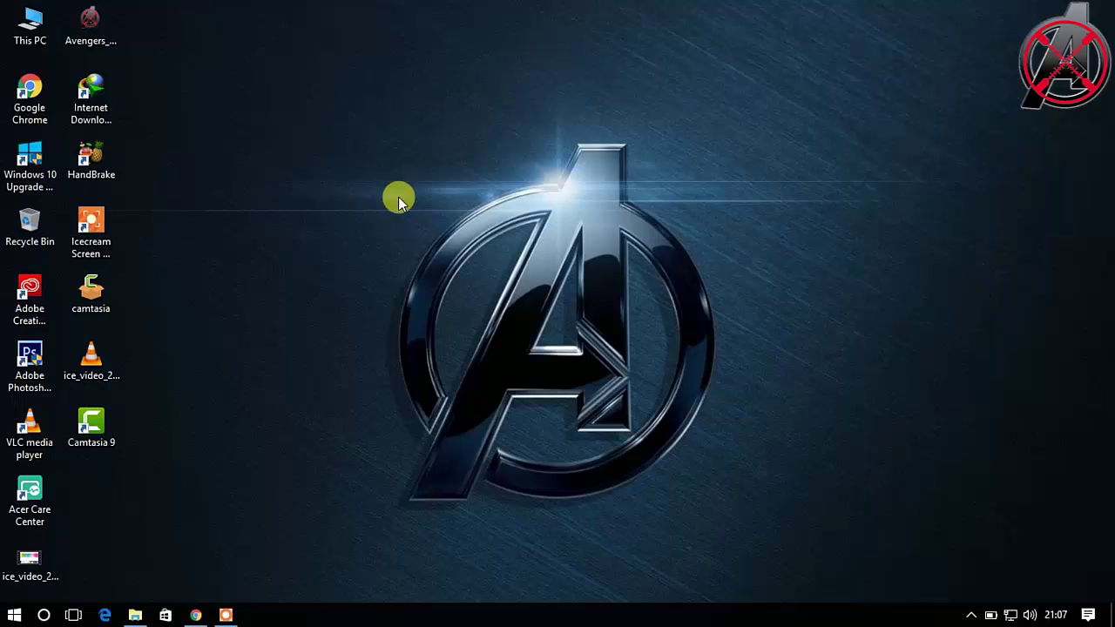
right_click(438, 291)
left_click(471, 339)
right_click(389, 336)
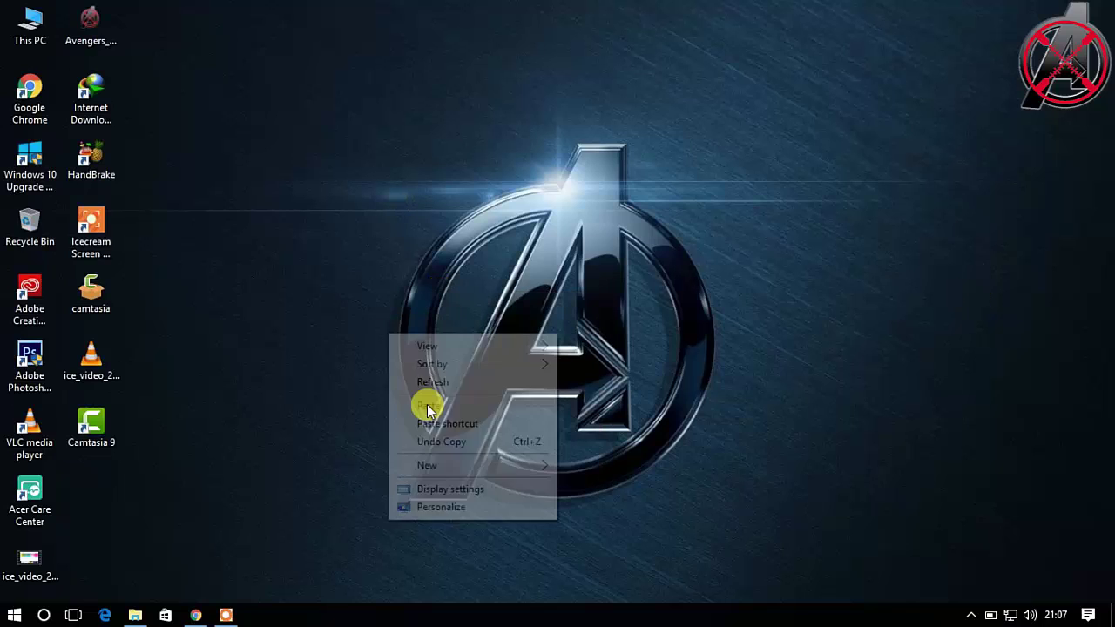
left_click(428, 381)
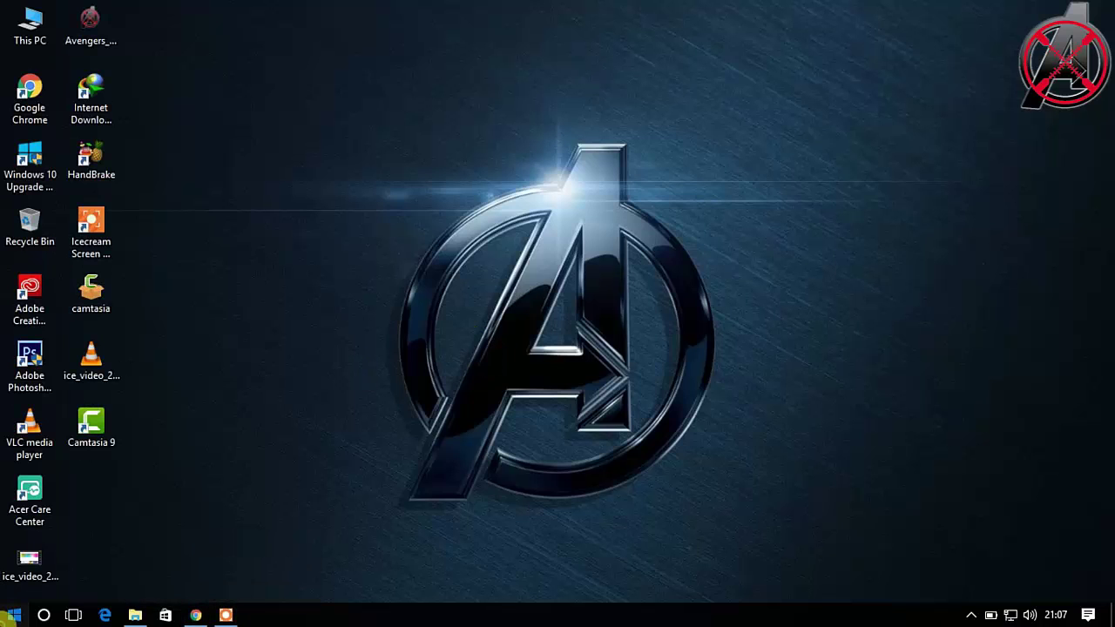
key("super")
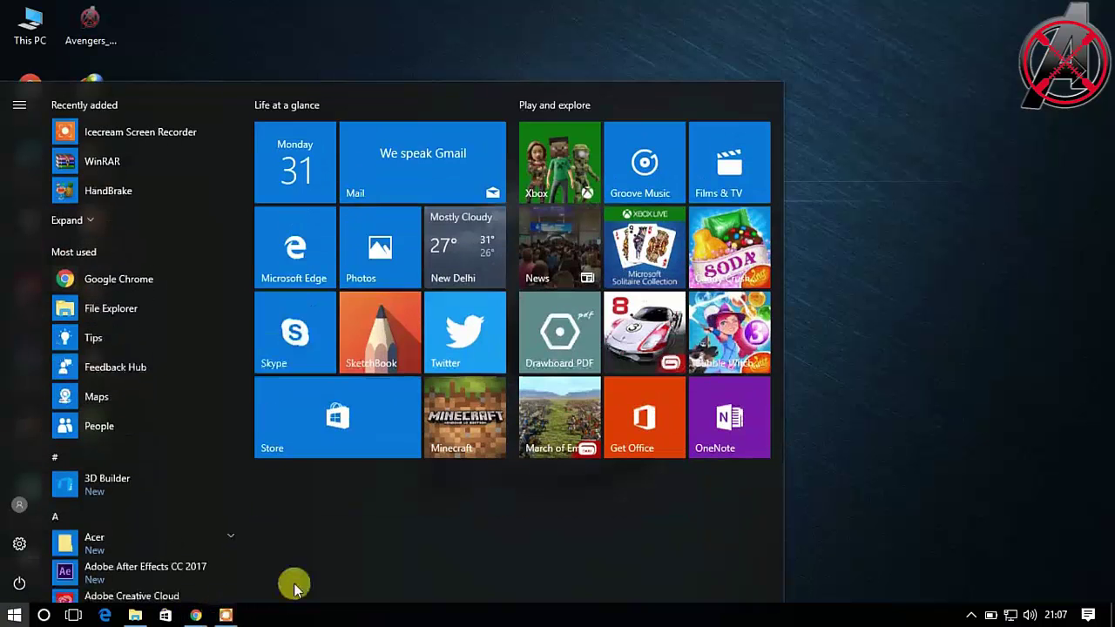
left_click(814, 87)
left_click(226, 615)
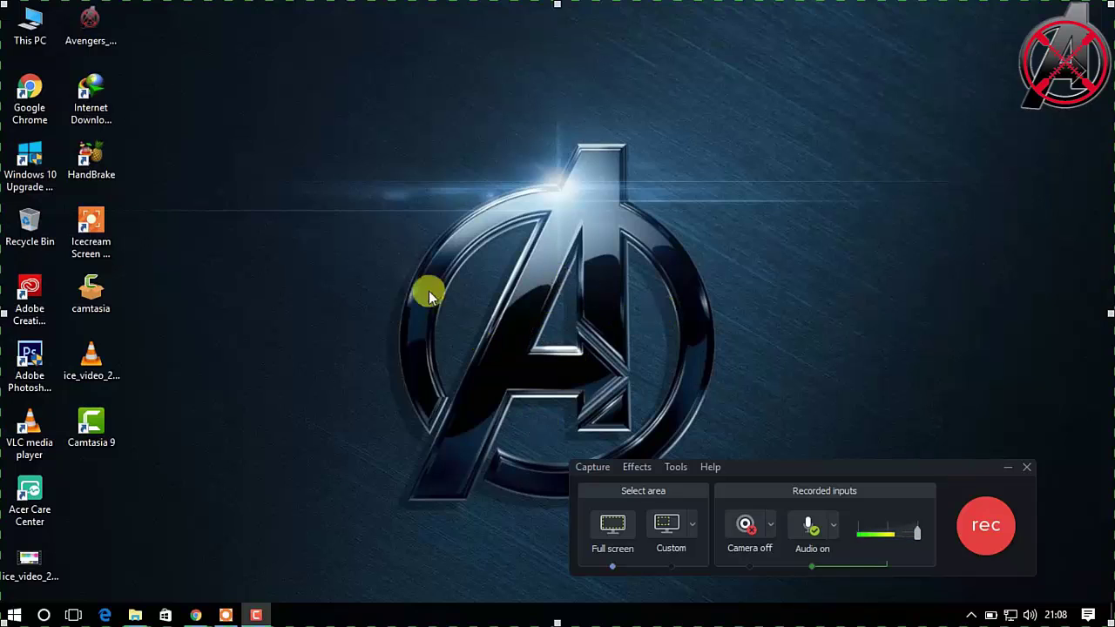
Set the recorder's saving format to .avi in its tool options, apply it, and dismiss the hotkey messages.
left_click(595, 469)
left_click(676, 467)
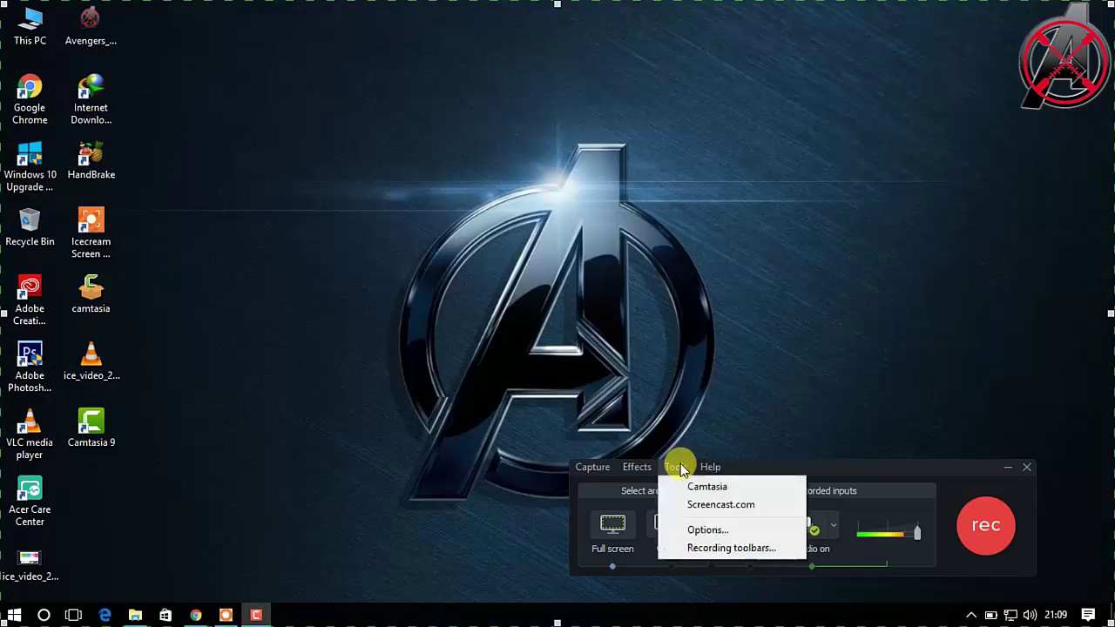
left_click(708, 531)
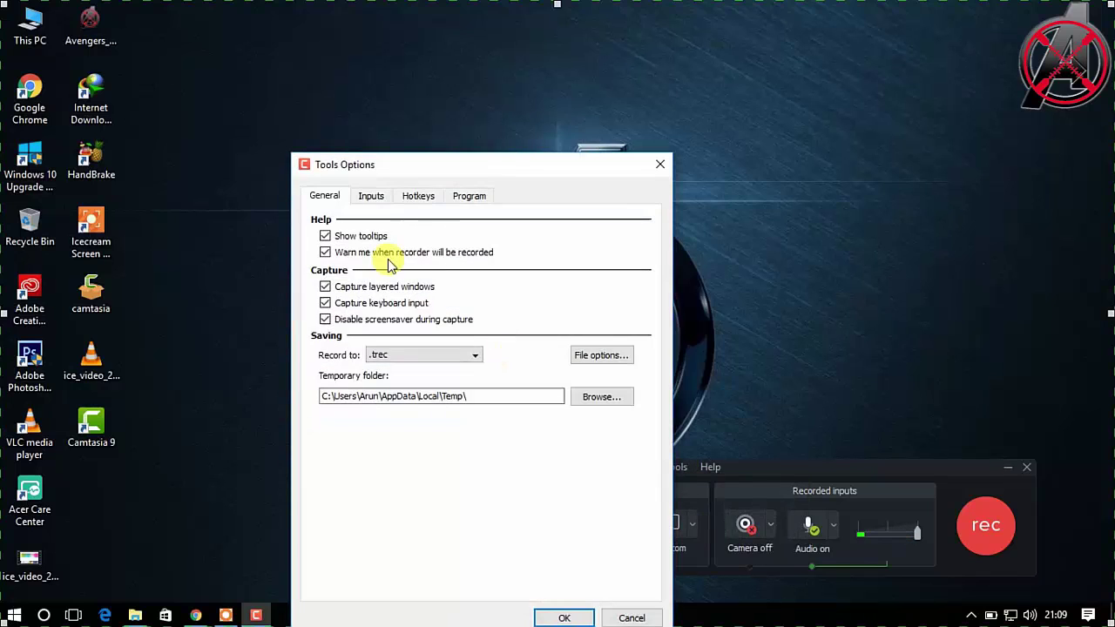
left_click_drag(368, 169, 385, 100)
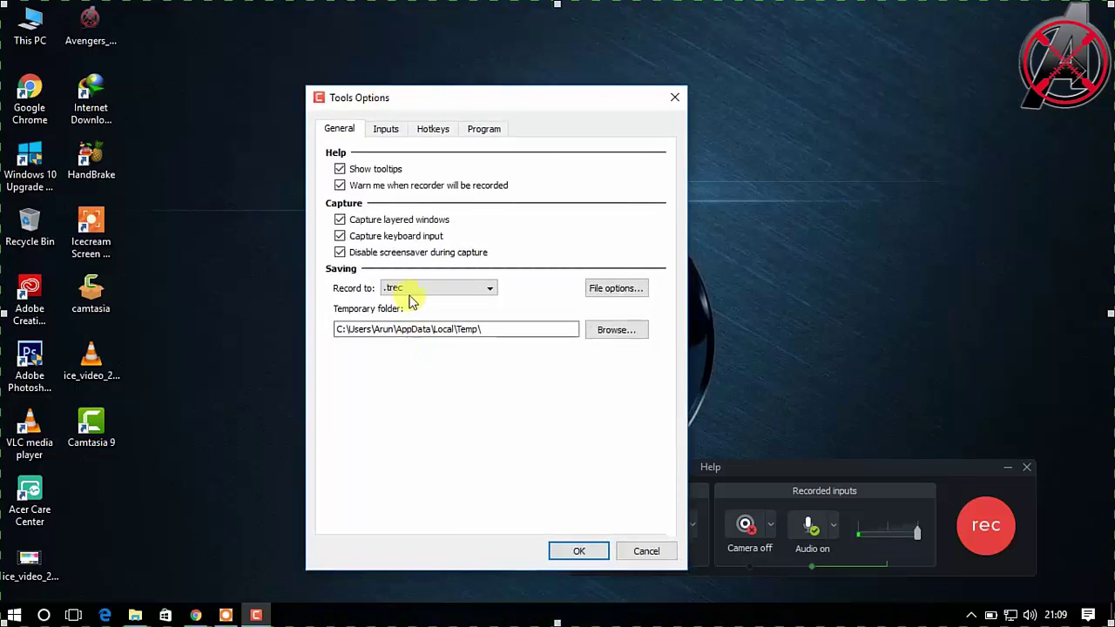
left_click(441, 289)
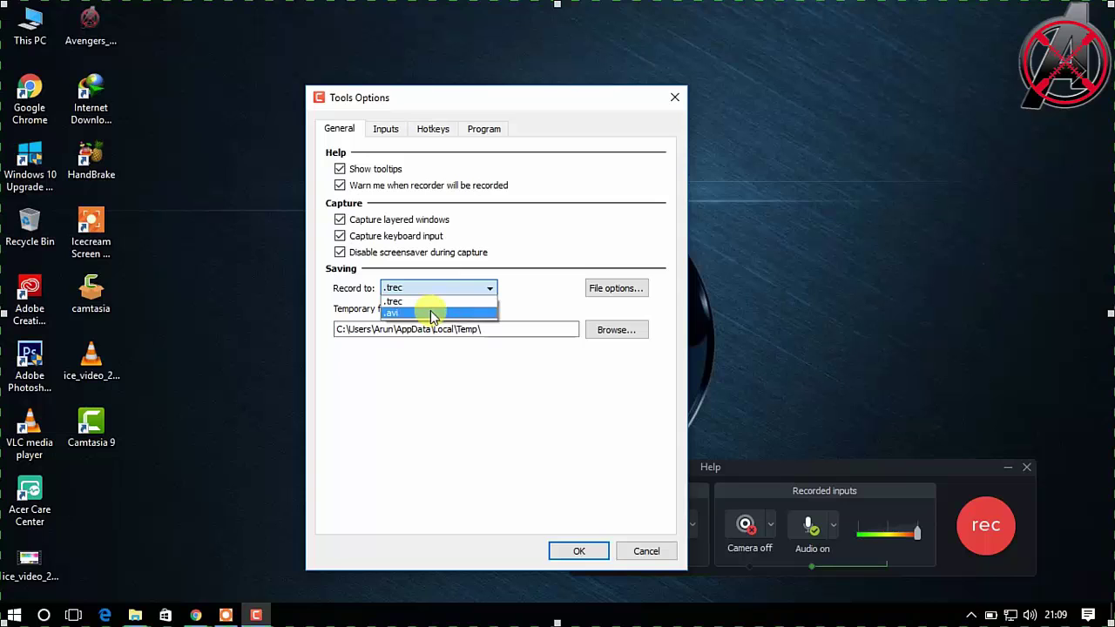
left_click(433, 315)
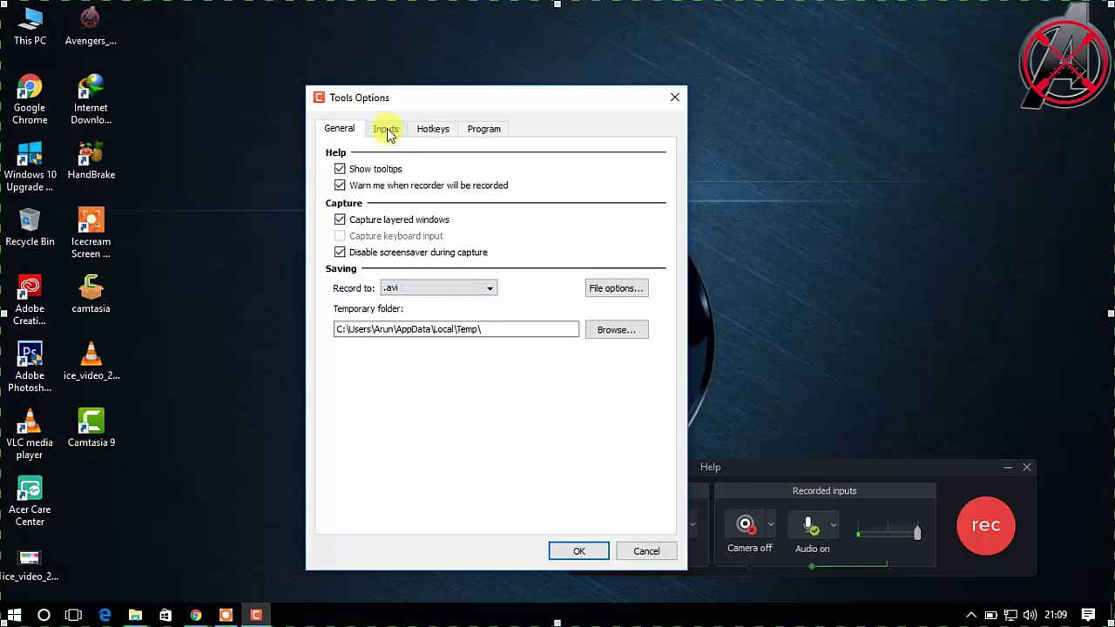
left_click(579, 552)
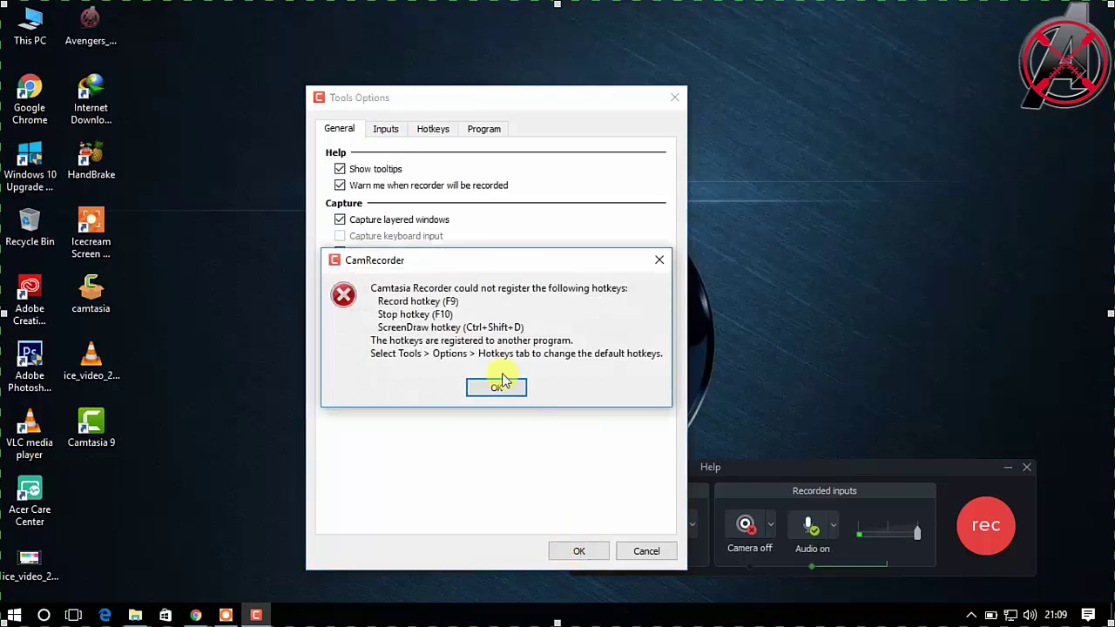
left_click(487, 396)
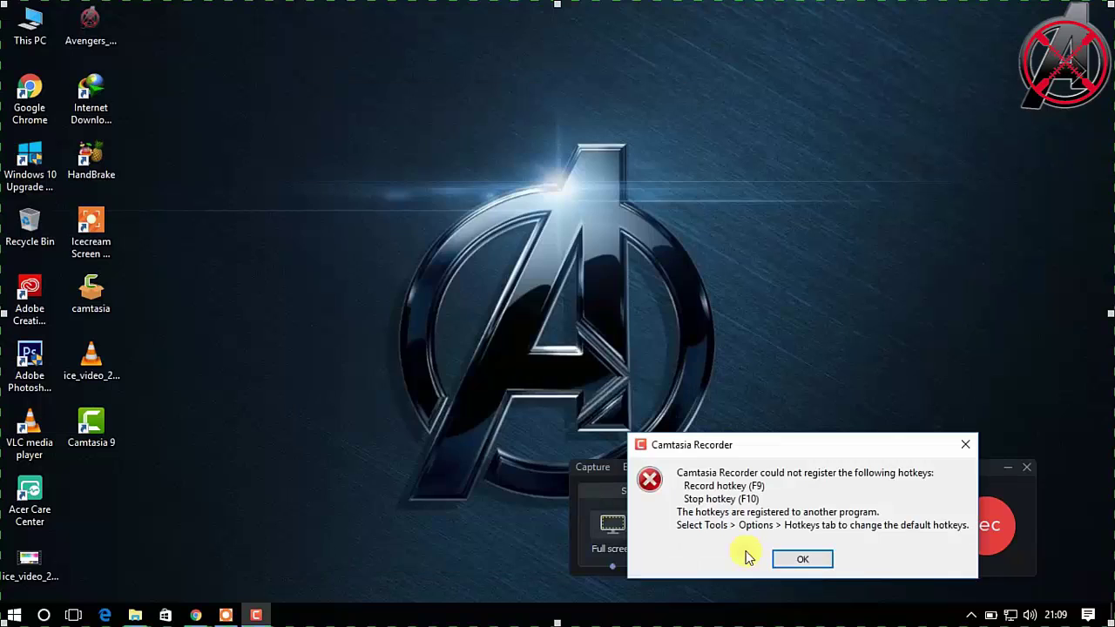
left_click(810, 560)
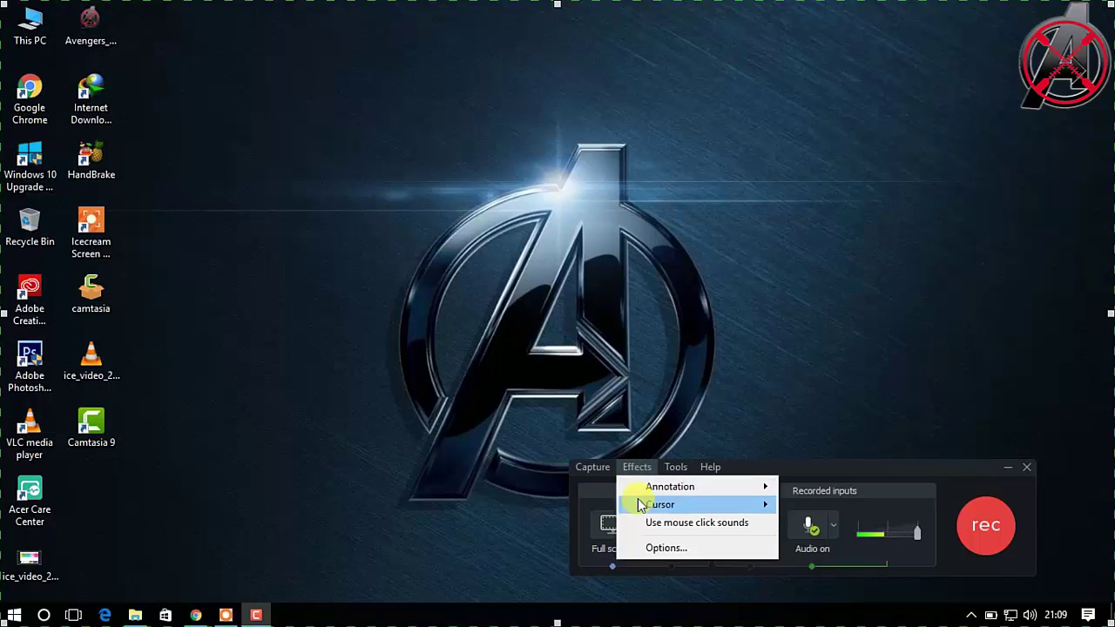
Set the recorder's cursor effect to highlight both the cursor and clicks.
mouse_move(756, 513)
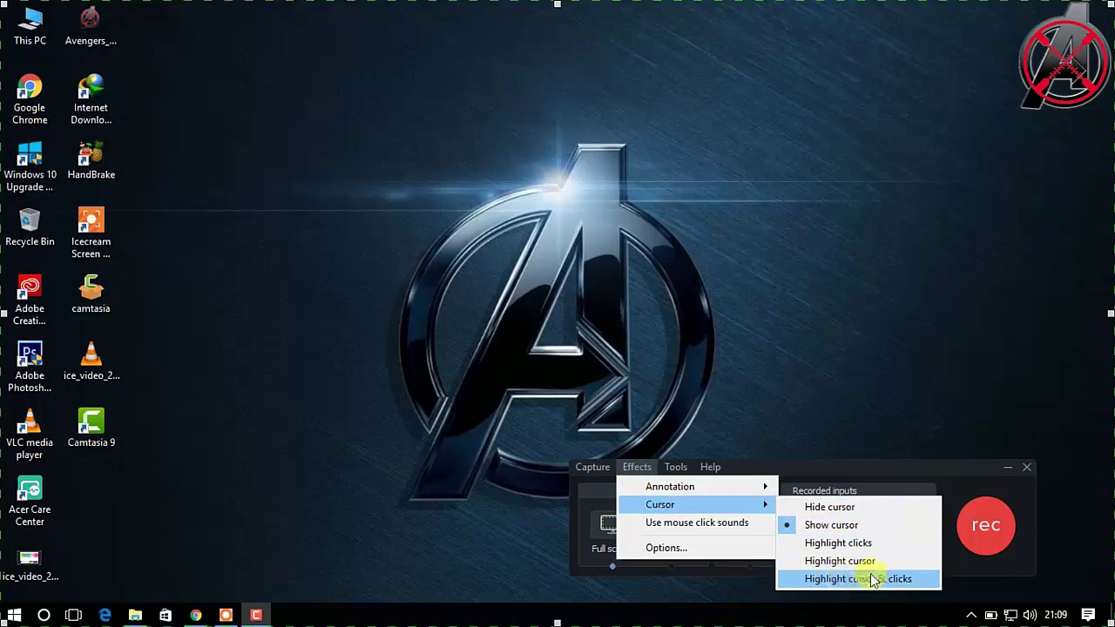
left_click(841, 582)
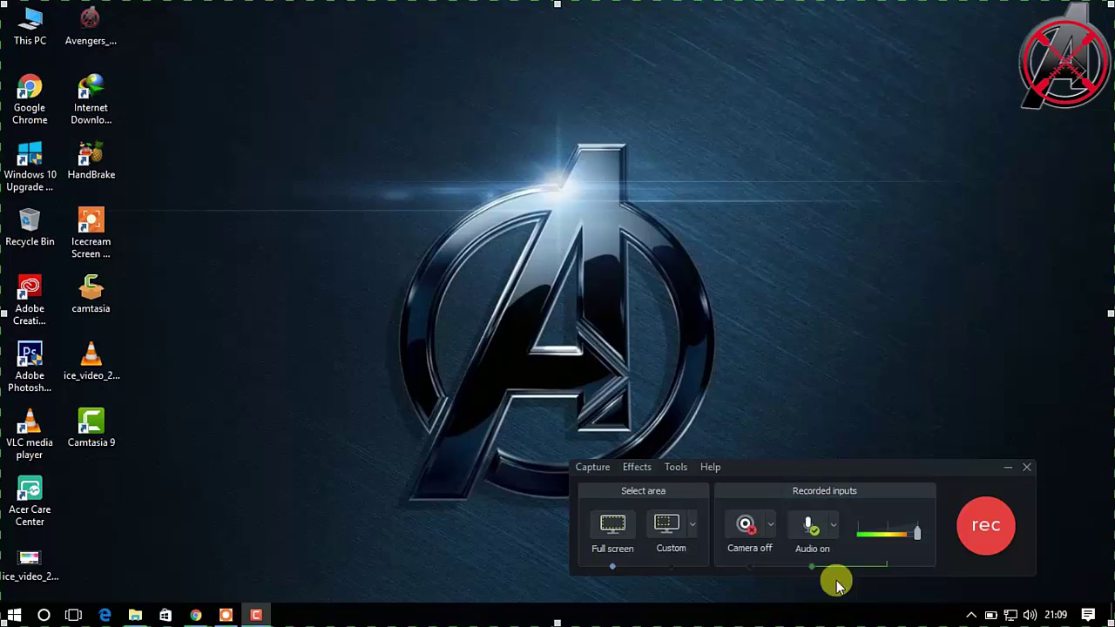
Reduce the size of the cursor highlight and of the left-click rings in the cursor effects options, and accept the changes.
left_click(641, 468)
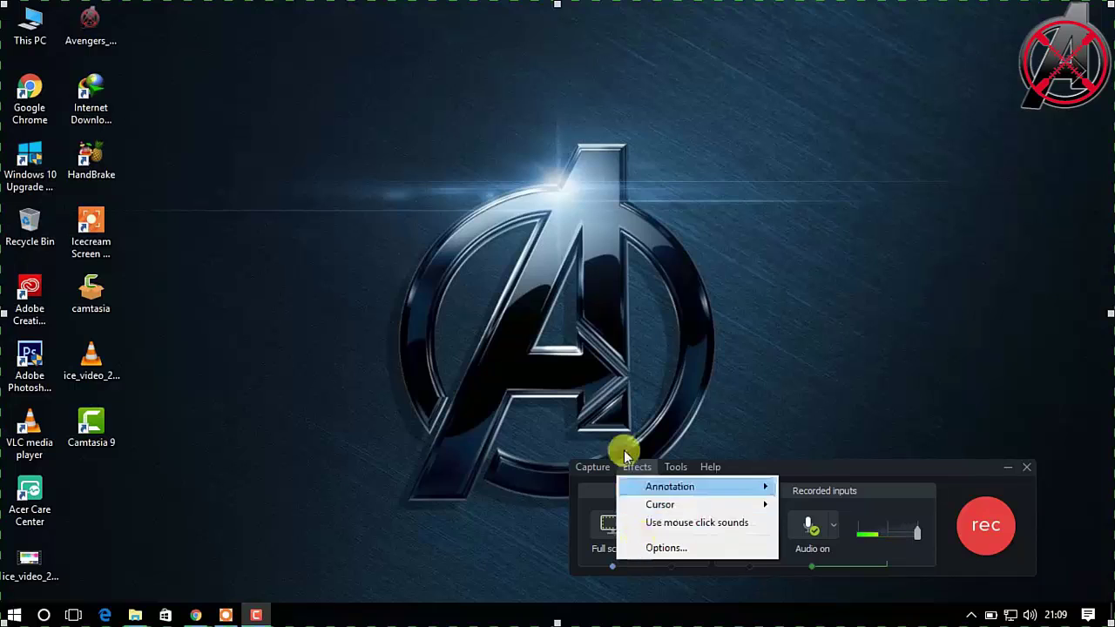
left_click(659, 548)
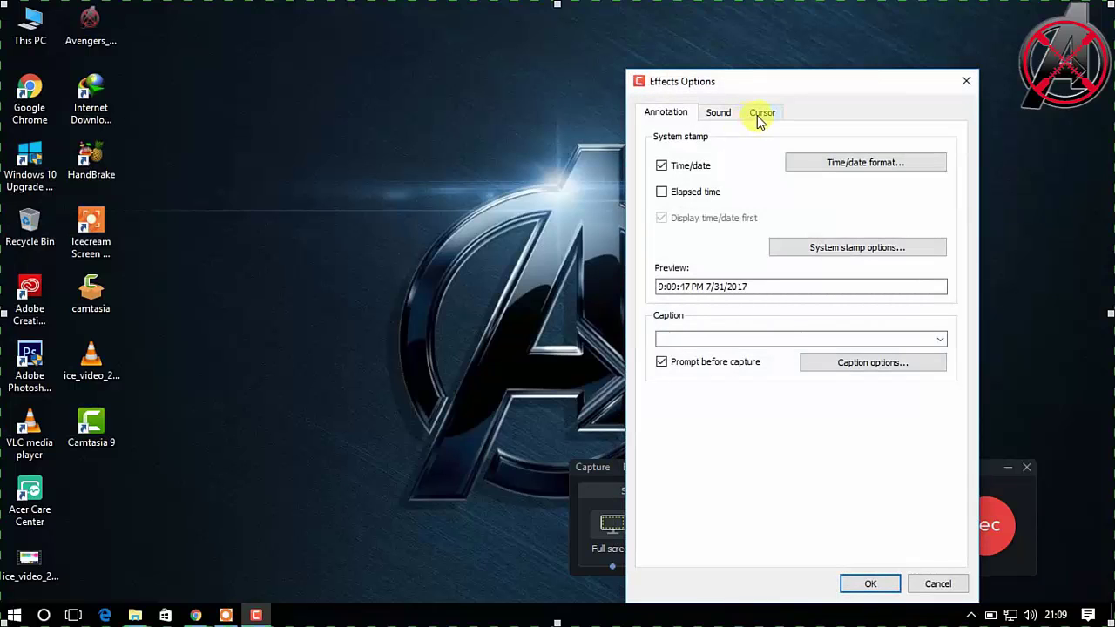
left_click(760, 115)
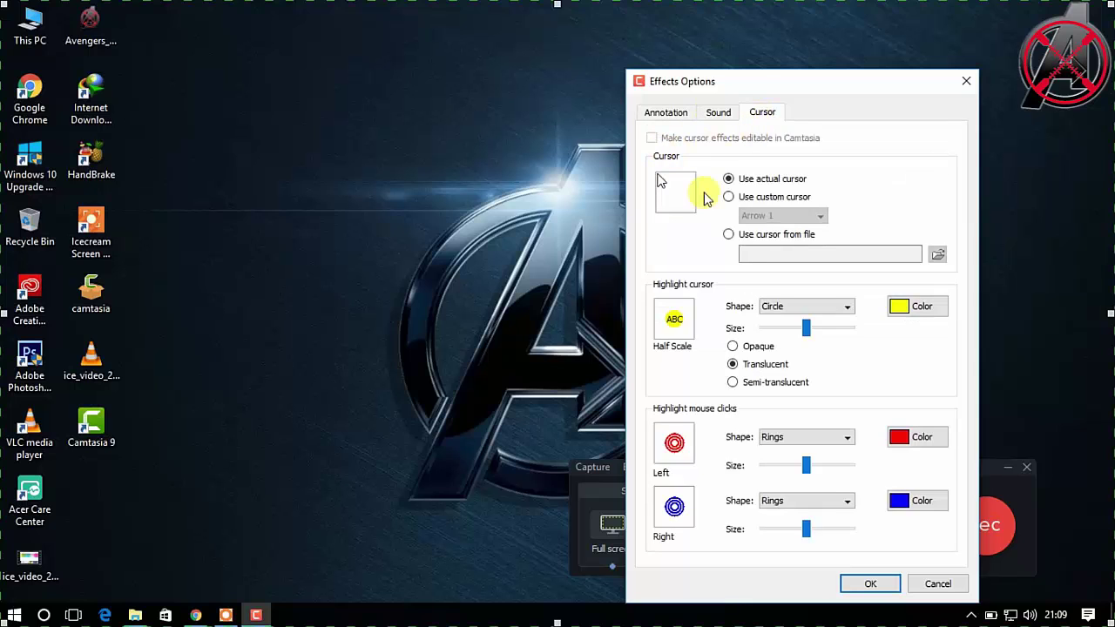
left_click_drag(755, 82, 537, 21)
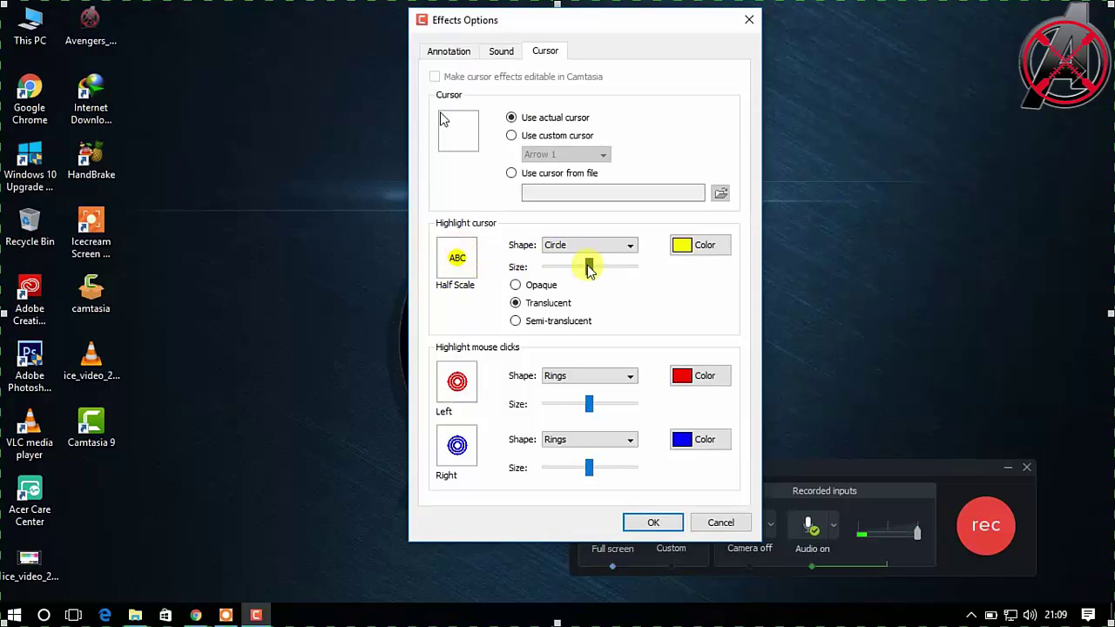
left_click_drag(590, 265, 567, 268)
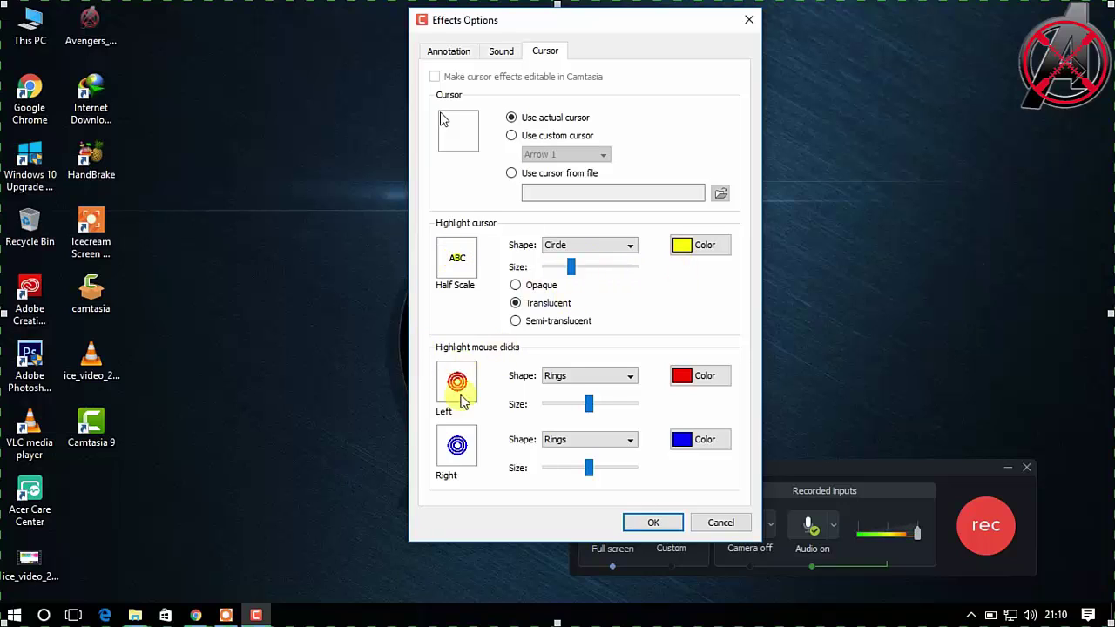
left_click(305, 338)
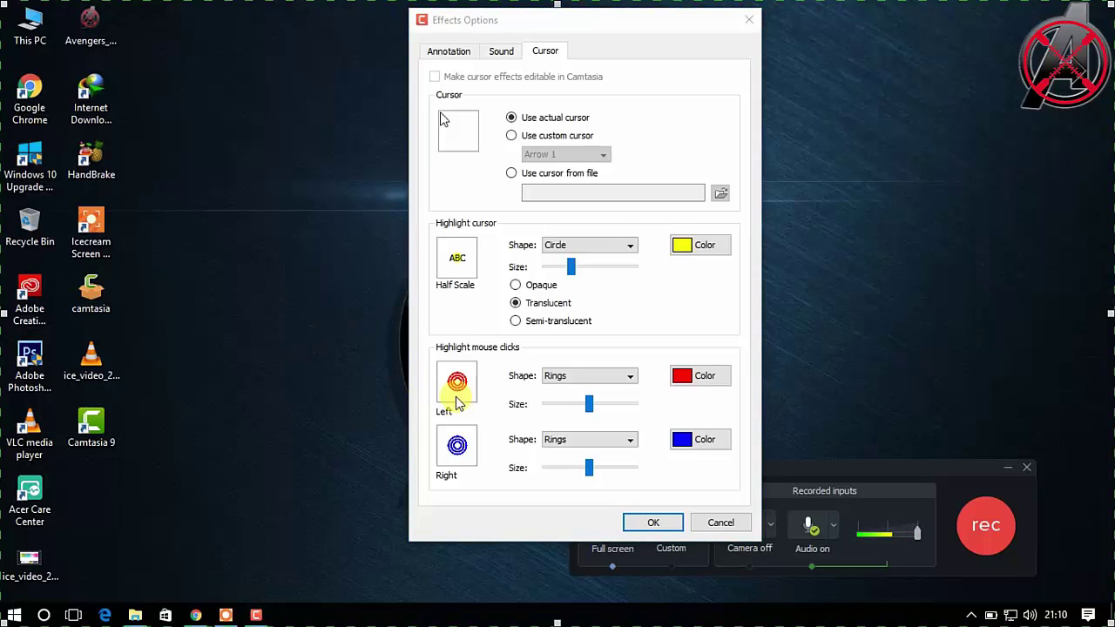
left_click_drag(588, 405, 576, 427)
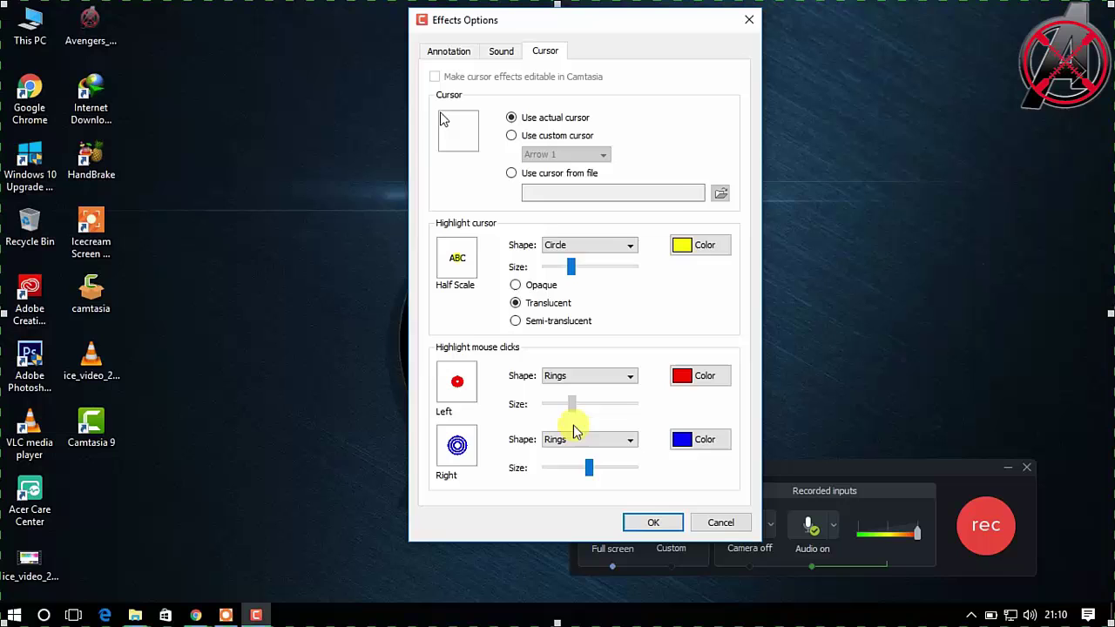
left_click(656, 525)
left_click(793, 566)
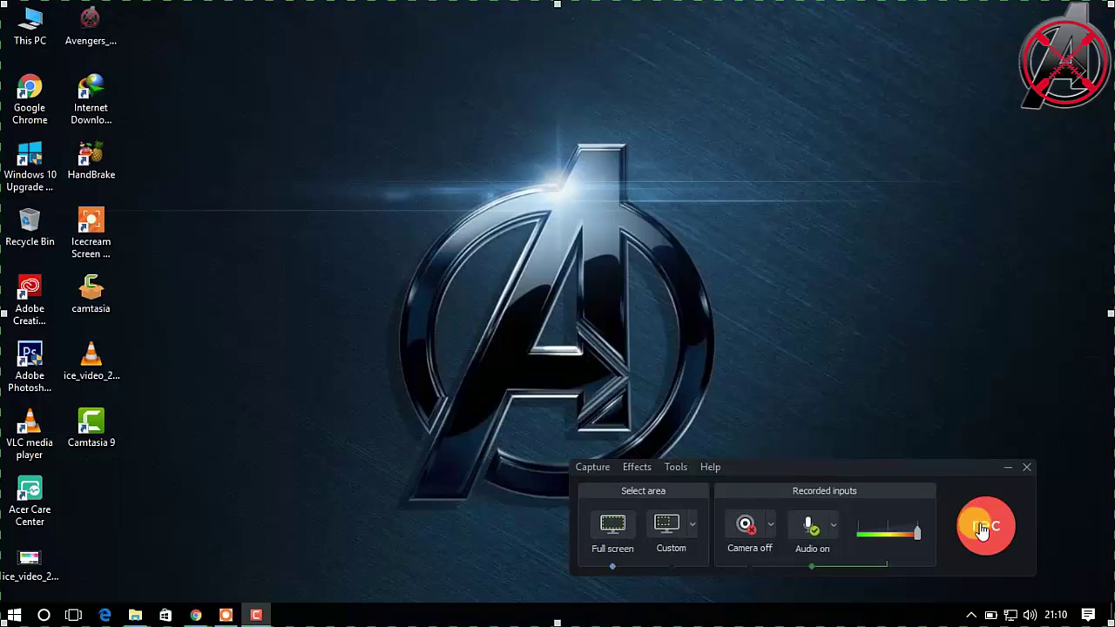
left_click_drag(554, 409, 1104, 615)
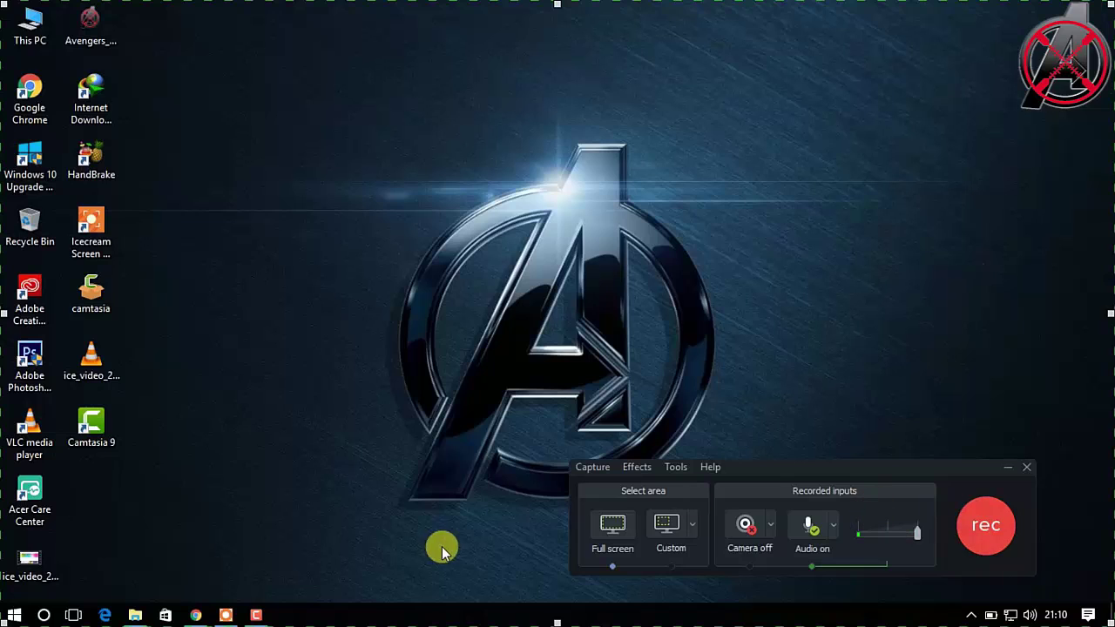
left_click(108, 438)
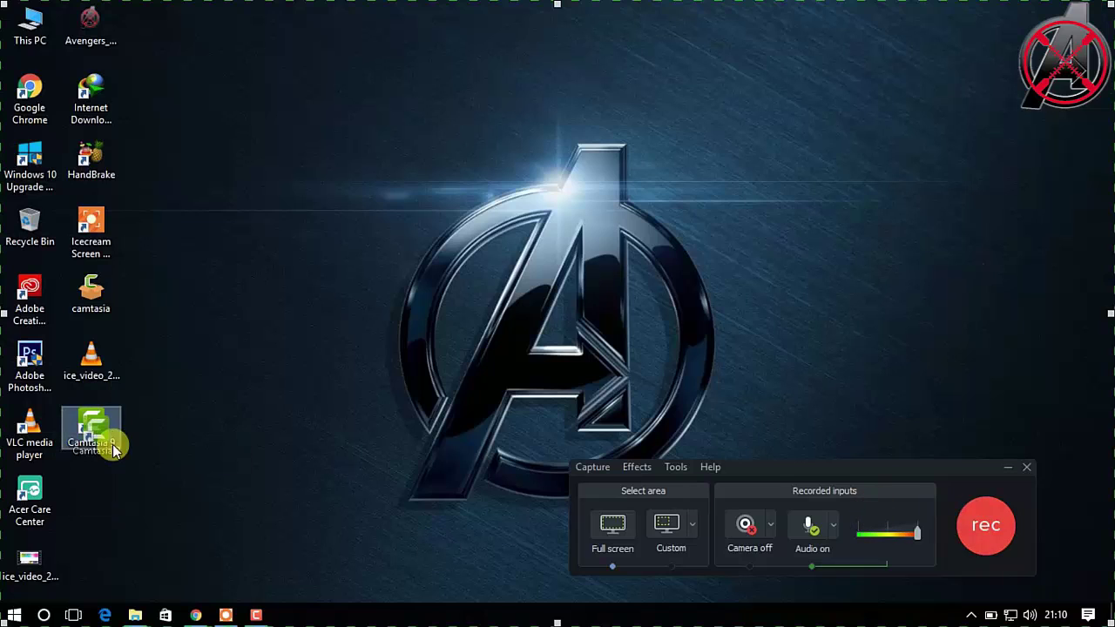
left_click(582, 332)
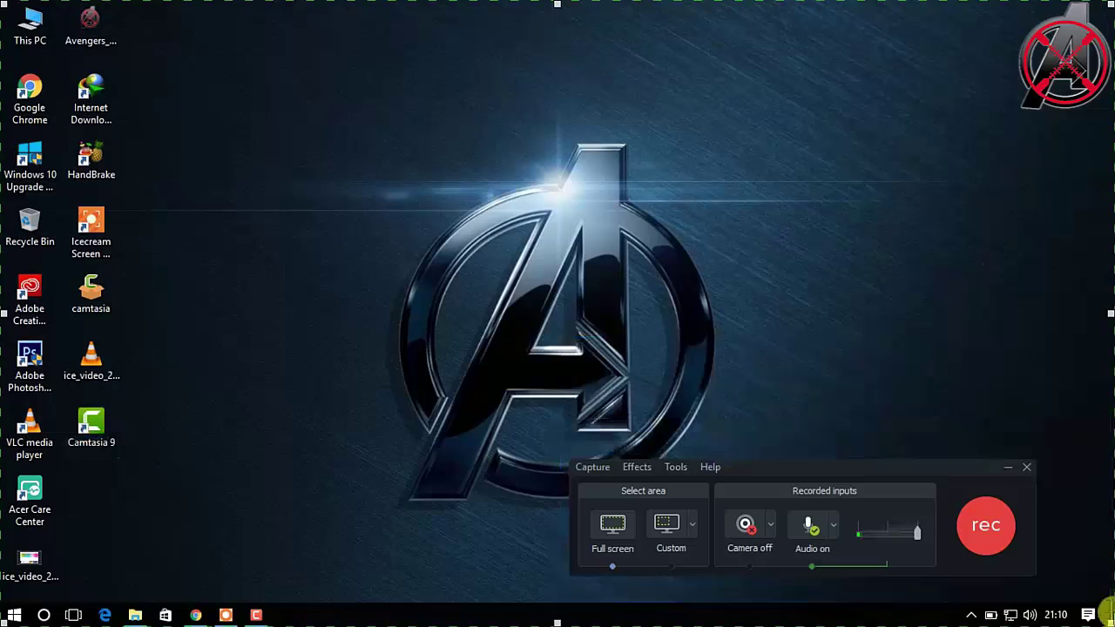
right_click(506, 285)
left_click(540, 331)
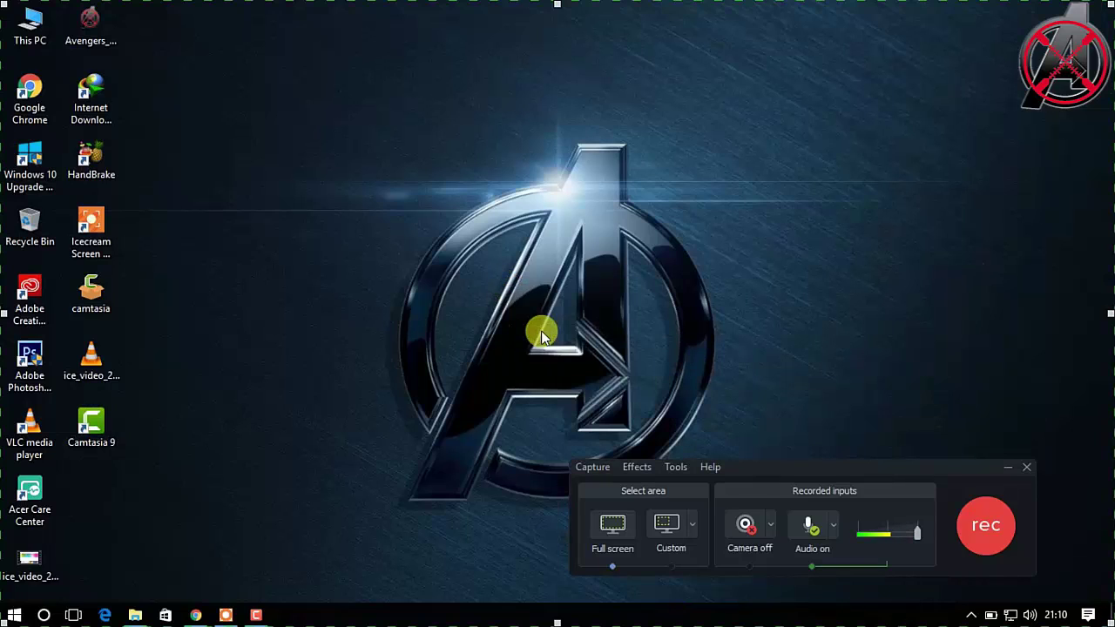